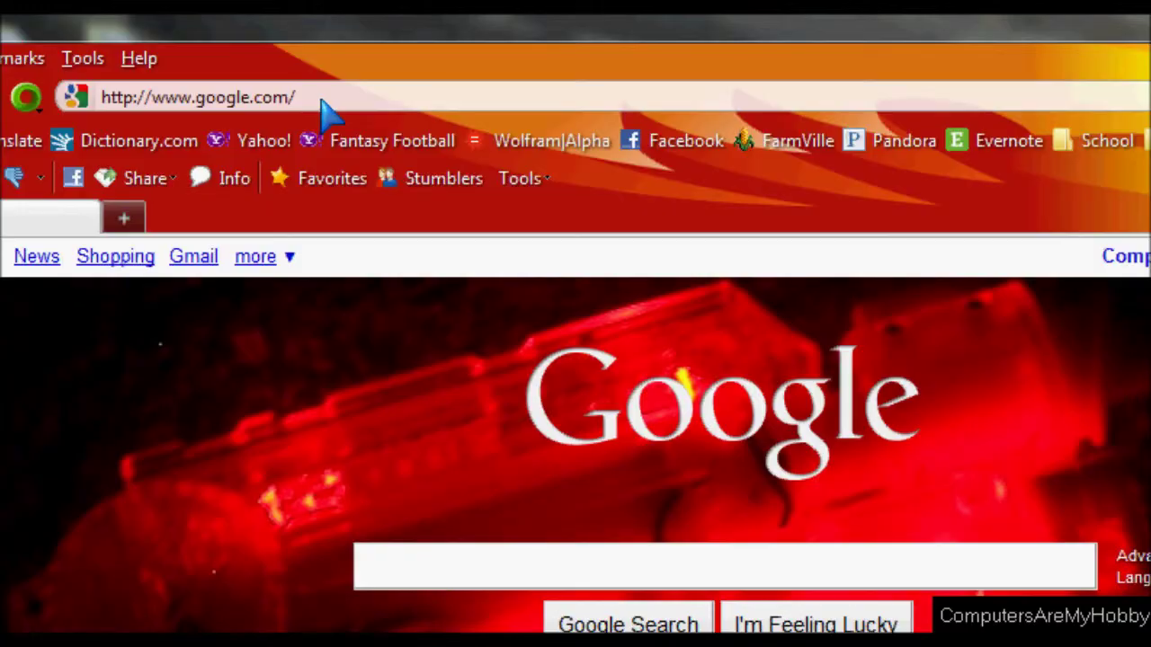
Load windows.microsoft.com/en-US/windows/downloads/personalize/themes in Firefox.
{"action": "left_click", "coordinate": [321, 101]}
{"action": "type", "text": "http://windows.microsoft.com/en-US/windows/downloads/personalize/themes"}
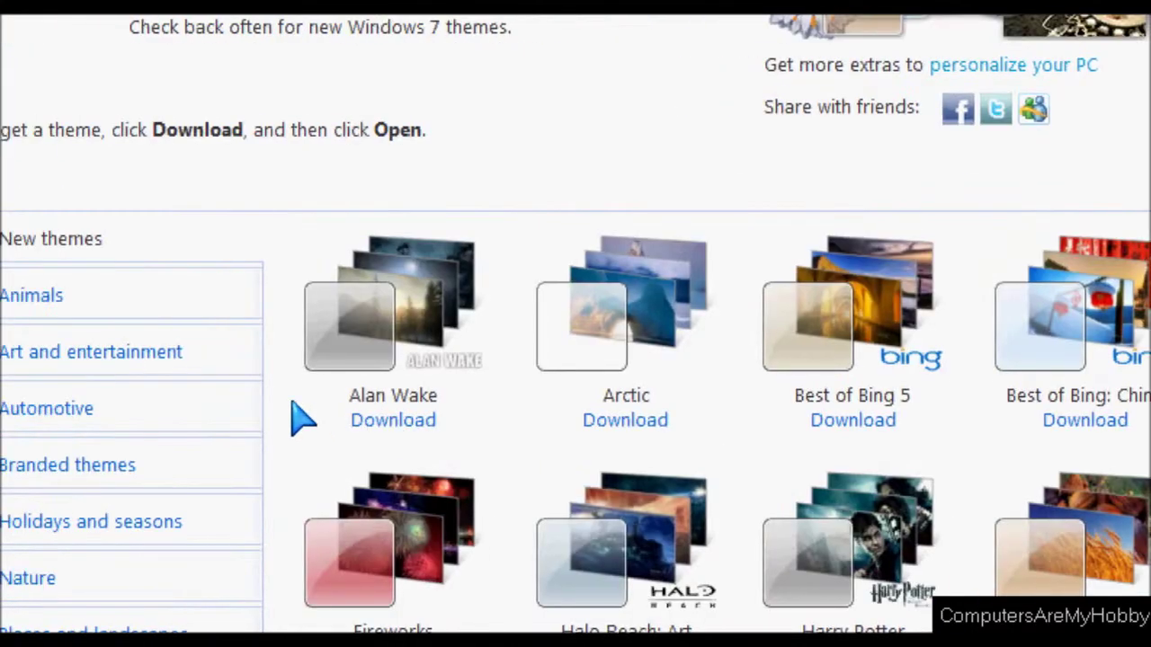
{"action": "scroll", "coordinate": [566, 441], "scroll_direction": "down", "scroll_amount": 3}
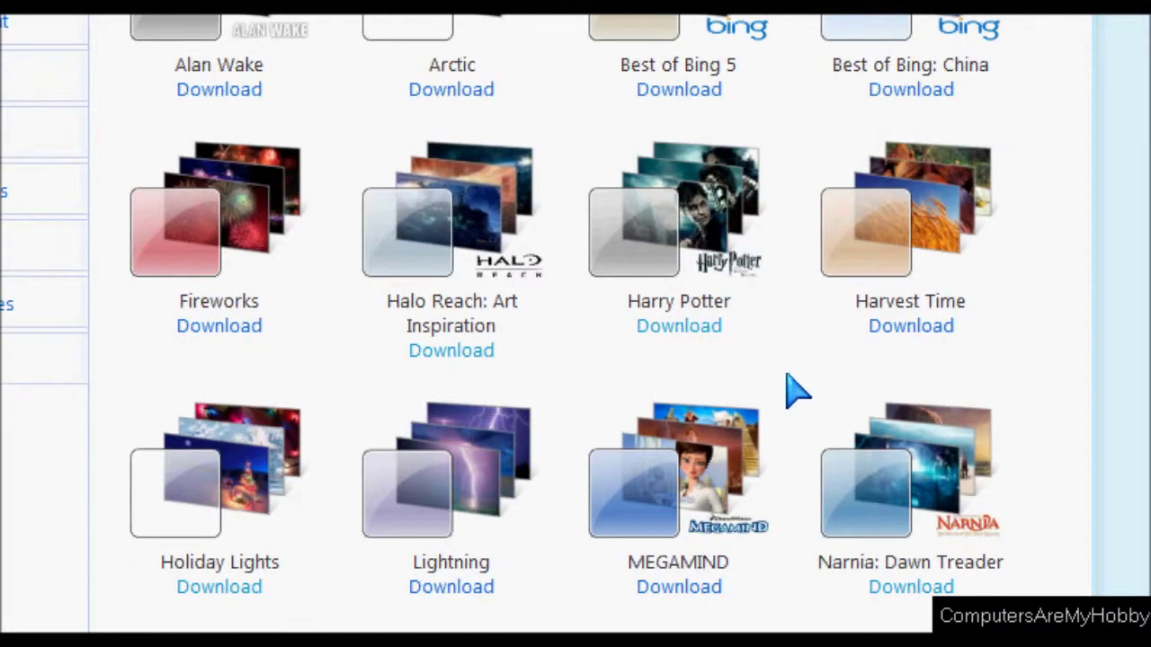
{"action": "scroll", "coordinate": [797, 389], "scroll_direction": "down", "scroll_amount": 1}
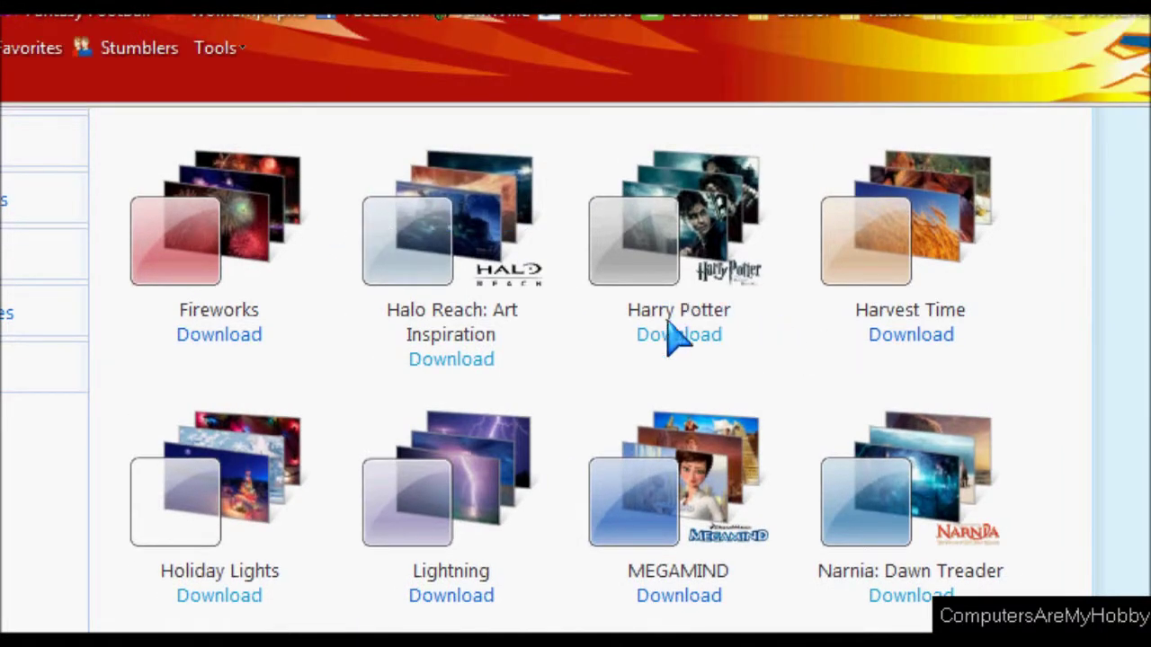
{"action": "scroll", "coordinate": [745, 456], "scroll_direction": "down", "scroll_amount": 2}
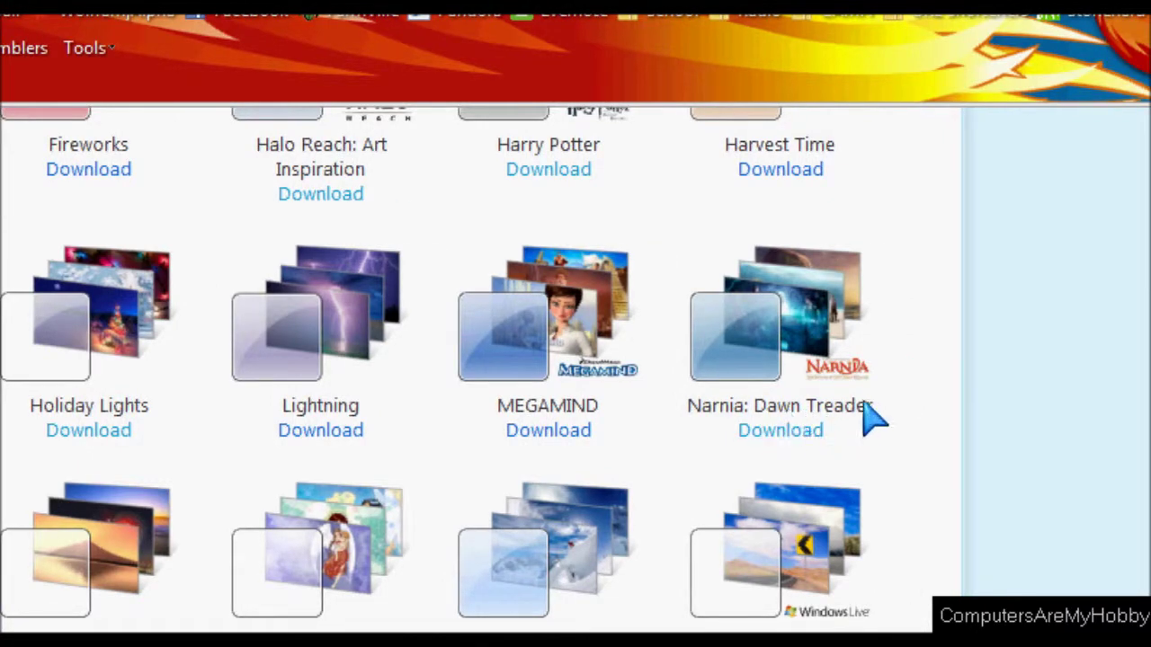
{"action": "scroll", "coordinate": [324, 540], "scroll_direction": "down", "scroll_amount": 3}
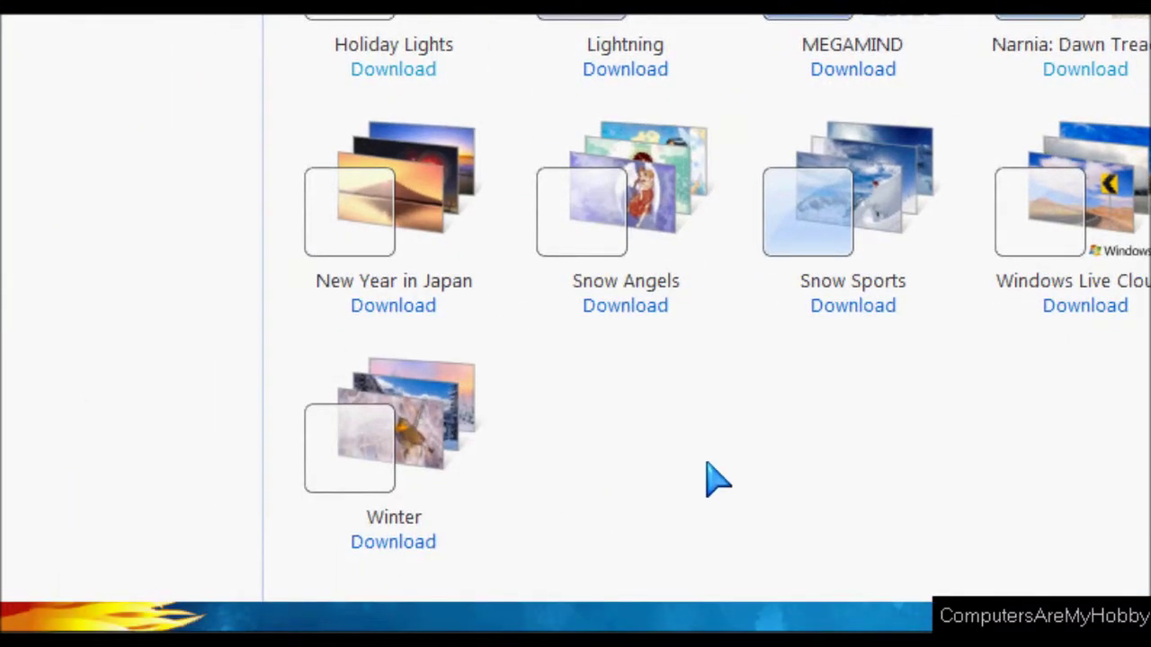
{"action": "scroll", "coordinate": [611, 332], "scroll_direction": "up", "scroll_amount": 4}
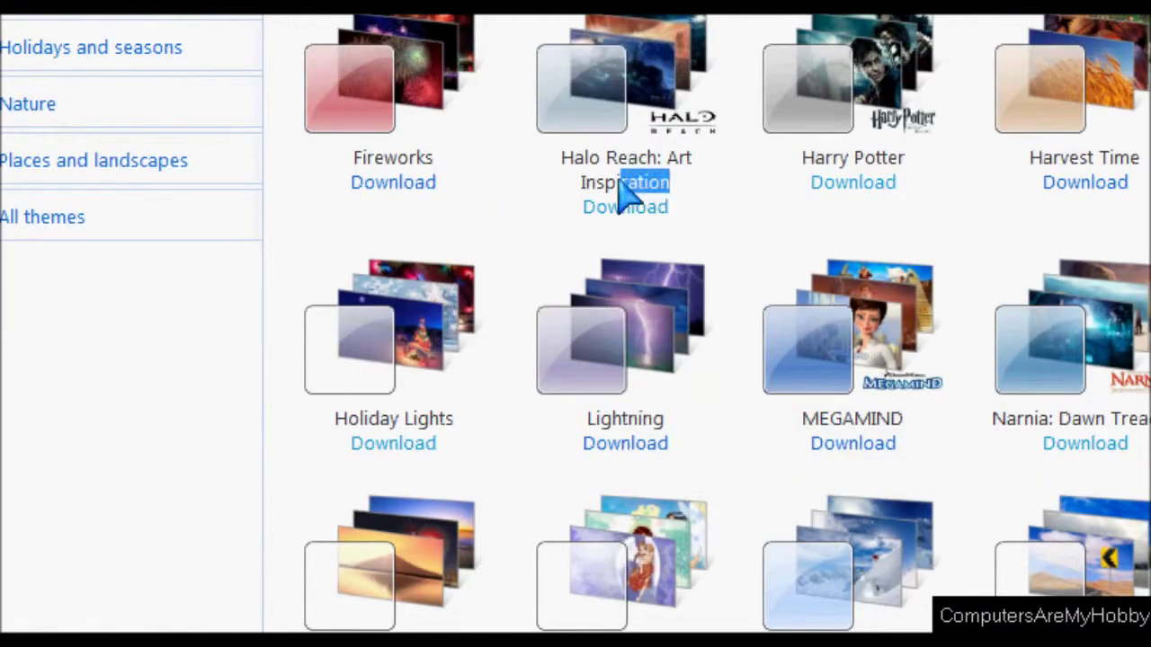
{"action": "left_click_drag", "start_coordinate": [621, 193], "coordinate": [557, 216]}
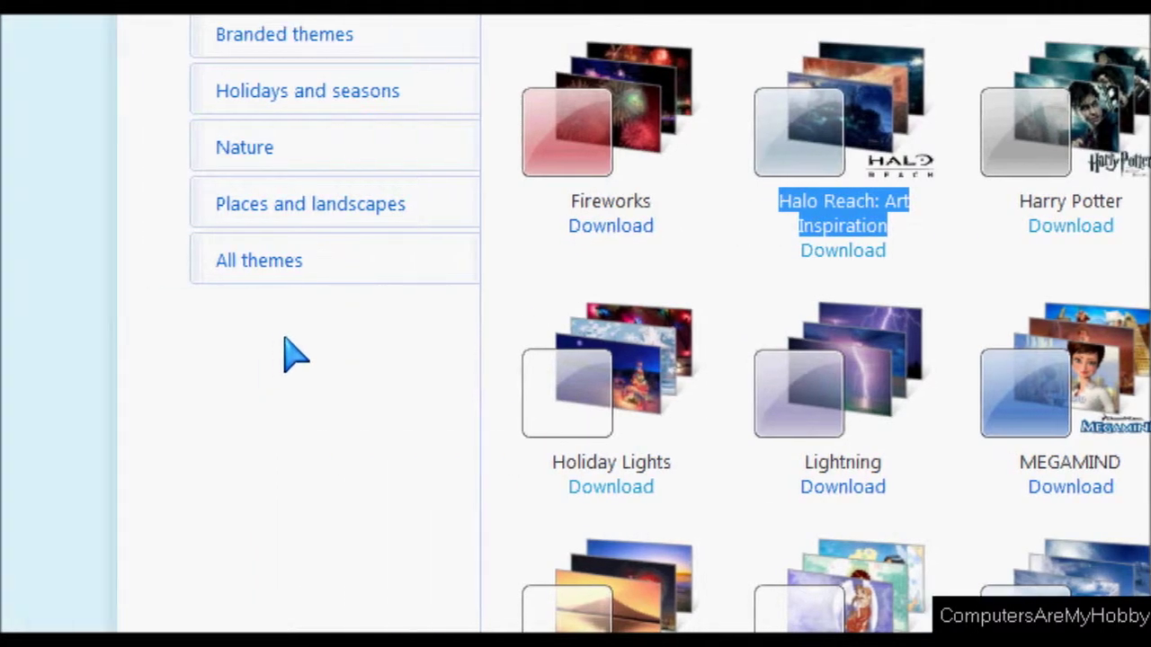
{"action": "scroll", "coordinate": [317, 331], "scroll_direction": "up", "scroll_amount": 2}
{"action": "scroll", "coordinate": [290, 311], "scroll_direction": "up", "scroll_amount": 2}
{"action": "scroll", "coordinate": [290, 311], "scroll_direction": "down", "scroll_amount": 2}
{"action": "scroll", "coordinate": [308, 298], "scroll_direction": "up", "scroll_amount": 2}
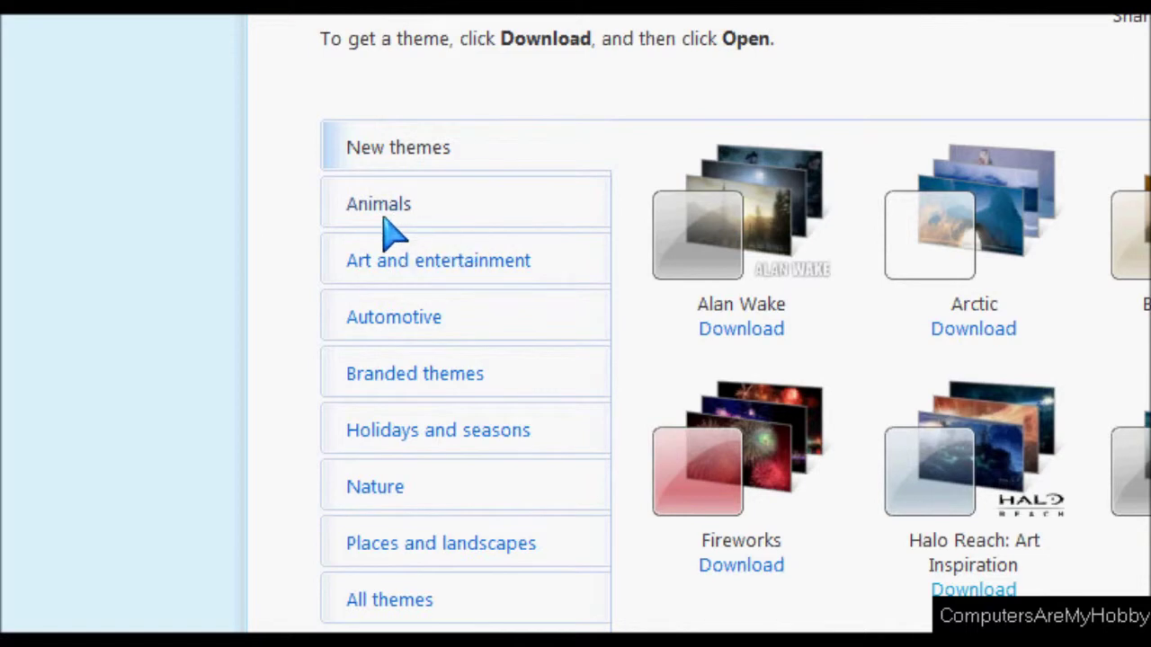
Show the Branded themes category and browse its first themes, such as Akrapovic, Alan Wake and Avatar.
{"action": "left_click", "coordinate": [383, 378]}
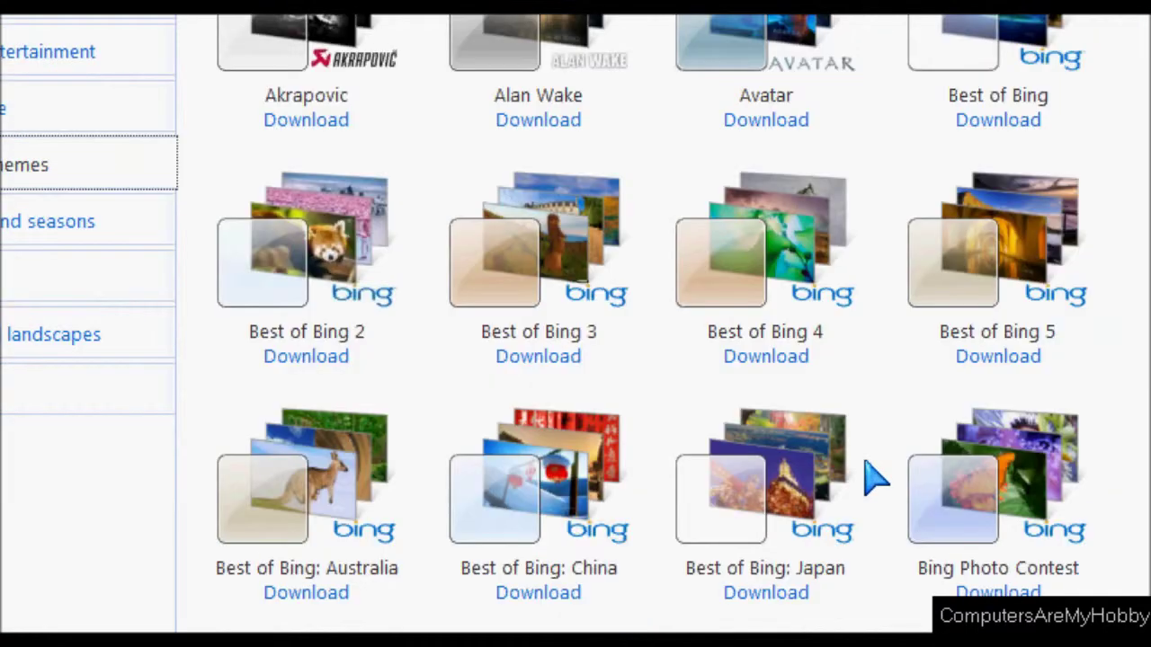
{"action": "scroll", "coordinate": [845, 458], "scroll_direction": "up", "scroll_amount": 1}
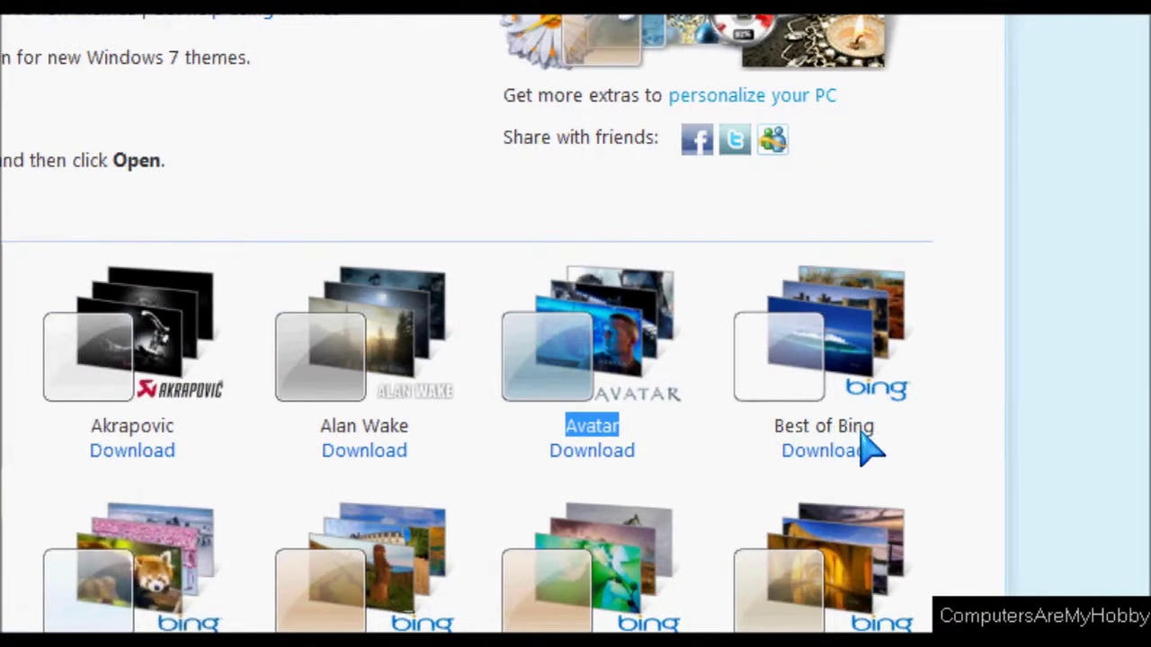
{"action": "left_click", "coordinate": [850, 445]}
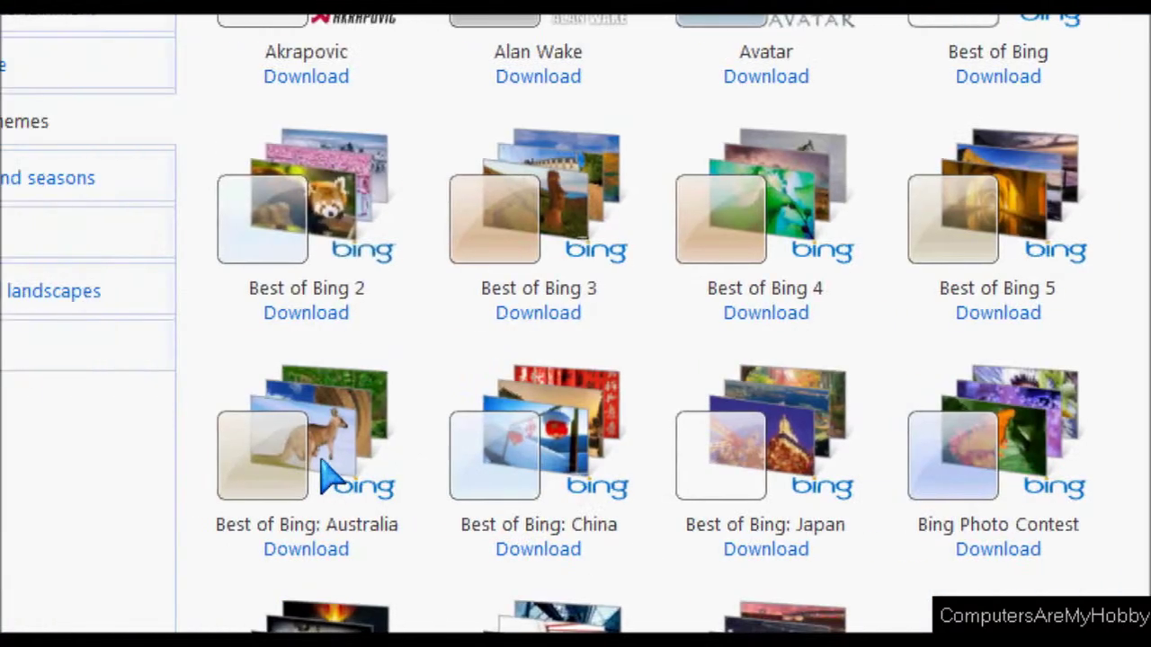
{"action": "scroll", "coordinate": [440, 472], "scroll_direction": "down", "scroll_amount": 5}
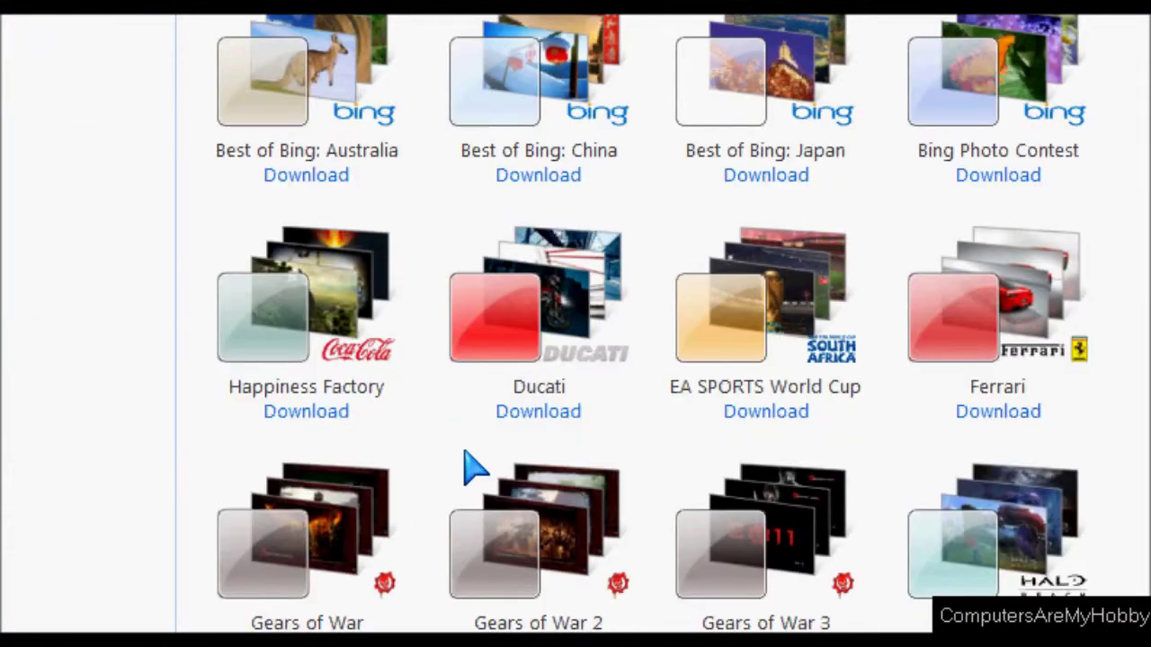
{"action": "scroll", "coordinate": [473, 468], "scroll_direction": "down", "scroll_amount": 2}
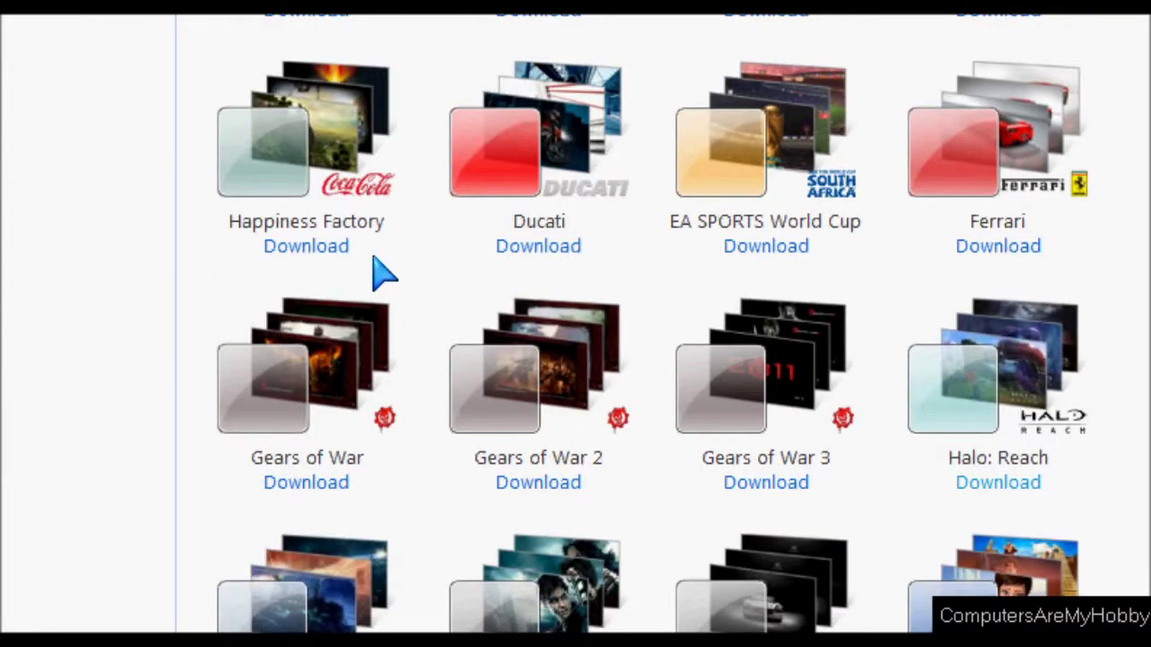
{"action": "scroll", "coordinate": [382, 272], "scroll_direction": "down", "scroll_amount": 2}
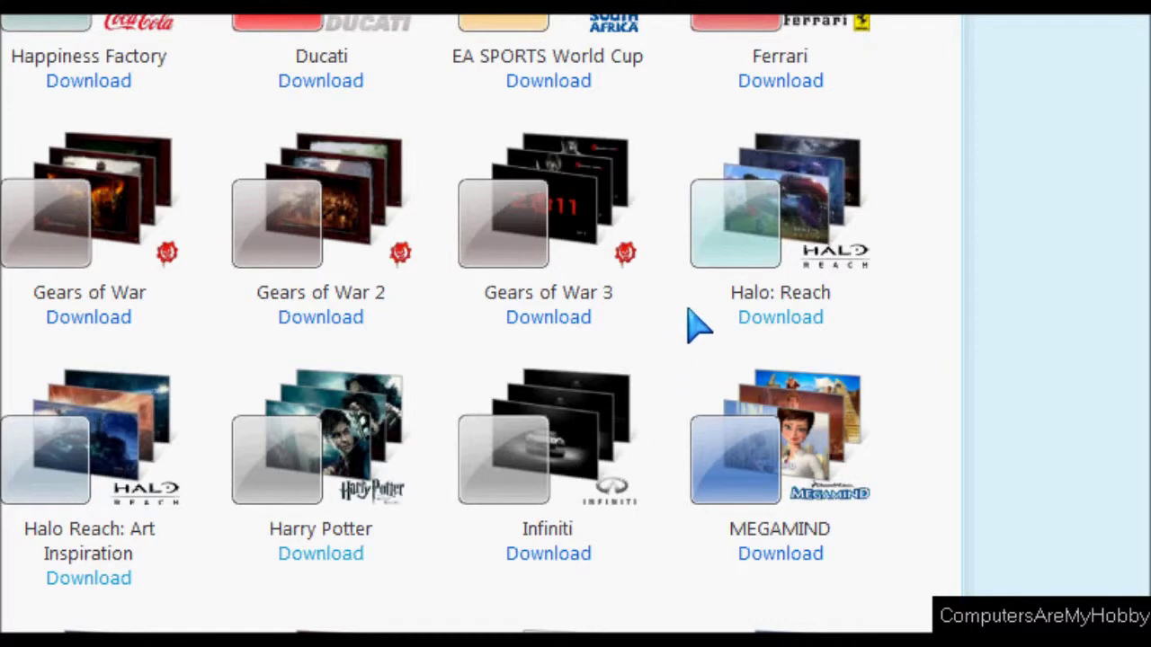
Browse the rest of the Branded themes past Halo: Reach, then return up the grid.
{"action": "left_click", "coordinate": [867, 323]}
{"action": "scroll", "coordinate": [827, 385], "scroll_direction": "down", "scroll_amount": 2}
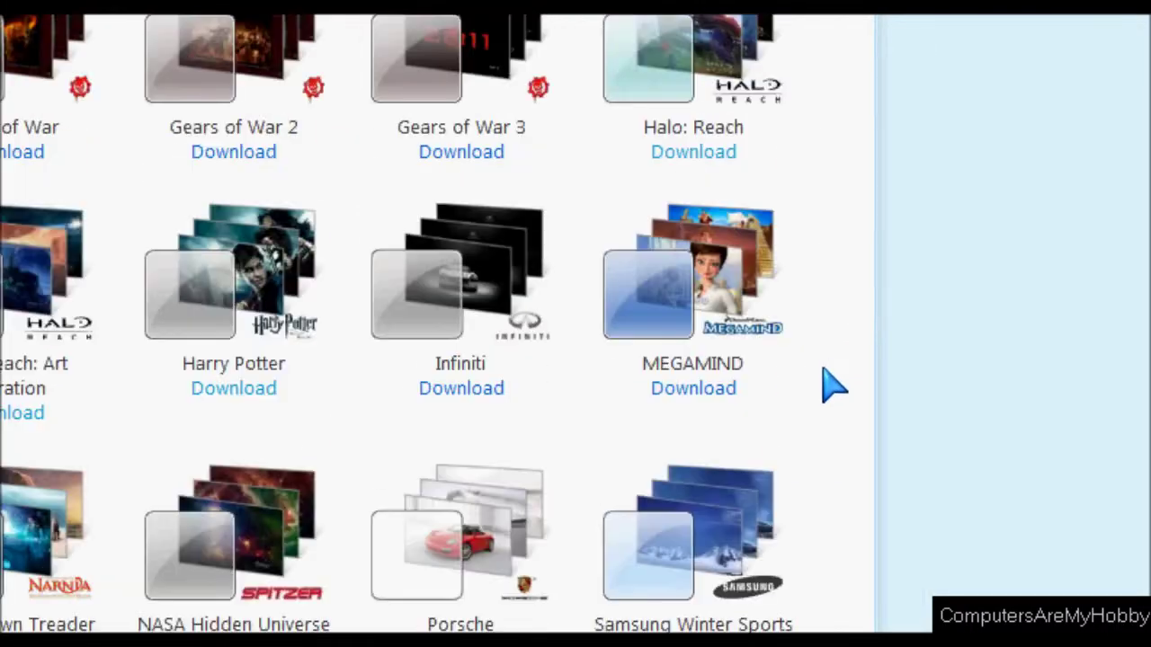
{"action": "scroll", "coordinate": [630, 395], "scroll_direction": "down", "scroll_amount": 2}
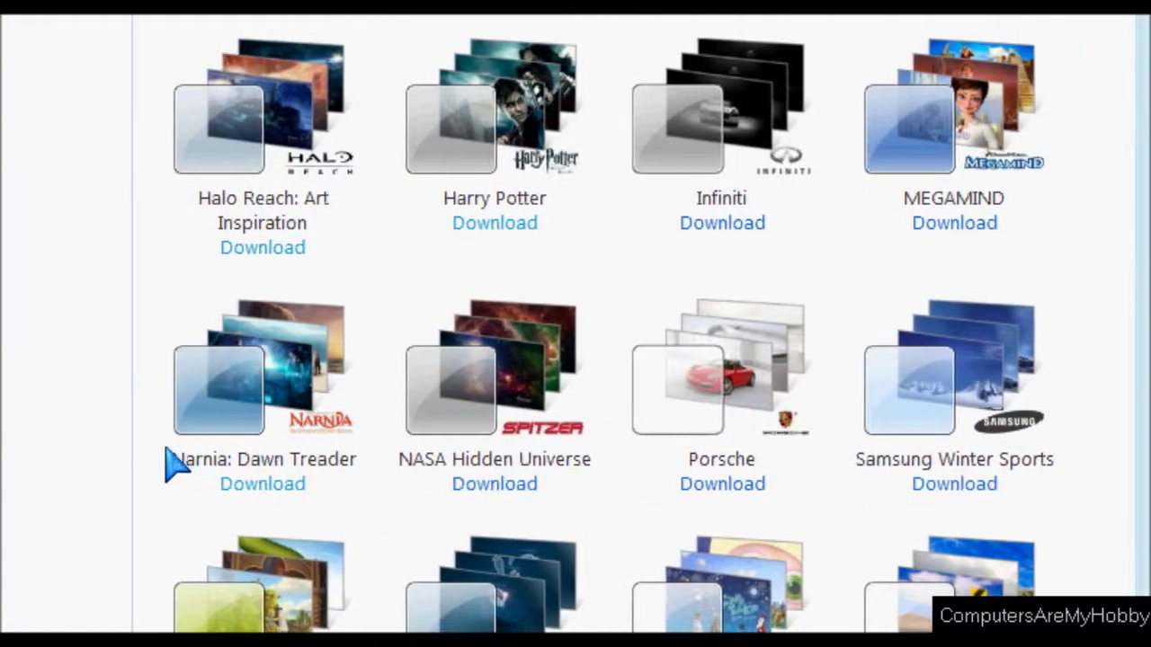
{"action": "scroll", "coordinate": [303, 463], "scroll_direction": "down", "scroll_amount": 3}
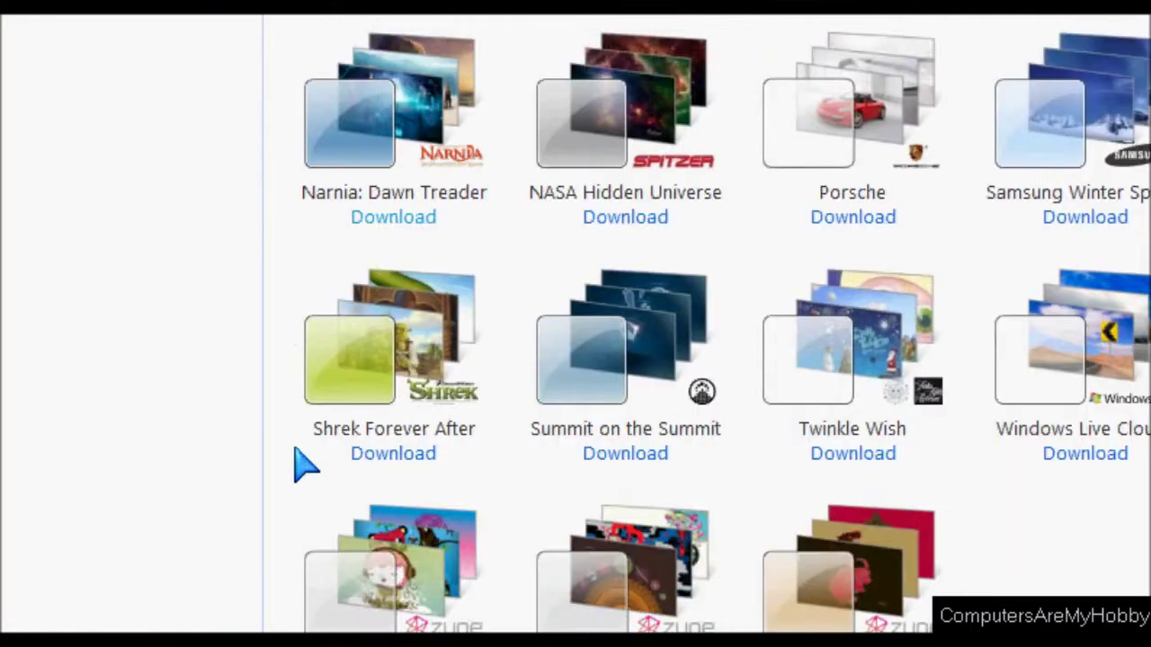
{"action": "scroll", "coordinate": [404, 423], "scroll_direction": "up", "scroll_amount": 5}
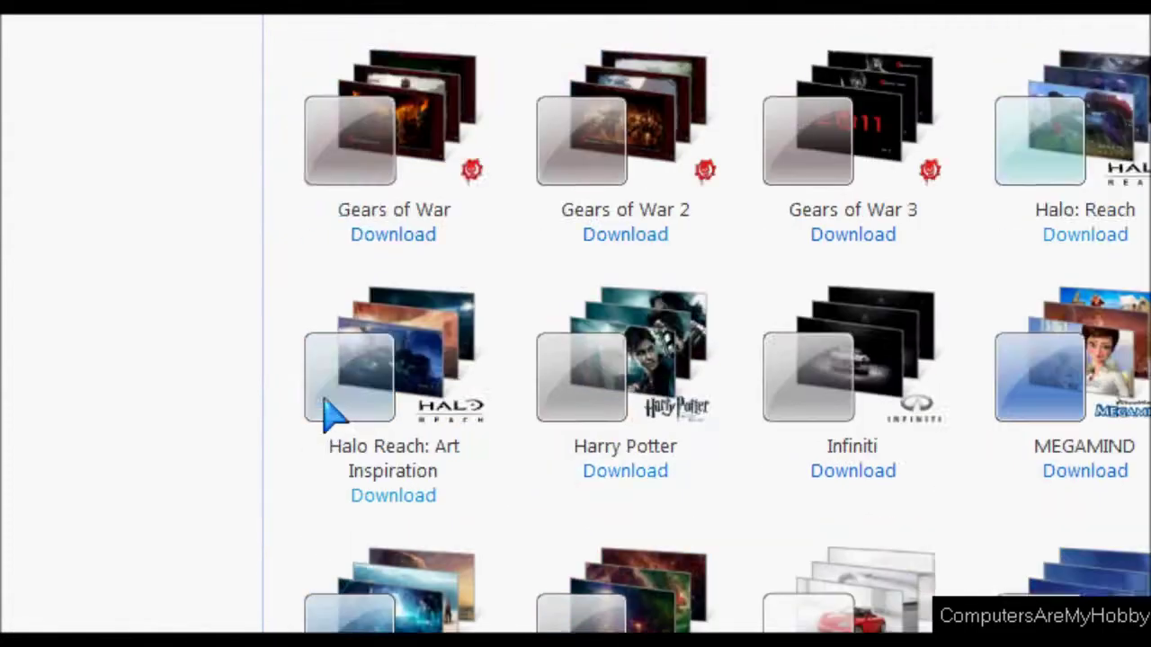
{"action": "scroll", "coordinate": [270, 378], "scroll_direction": "up", "scroll_amount": 3}
{"action": "scroll", "coordinate": [315, 305], "scroll_direction": "up", "scroll_amount": 3}
{"action": "scroll", "coordinate": [406, 306], "scroll_direction": "up", "scroll_amount": 2}
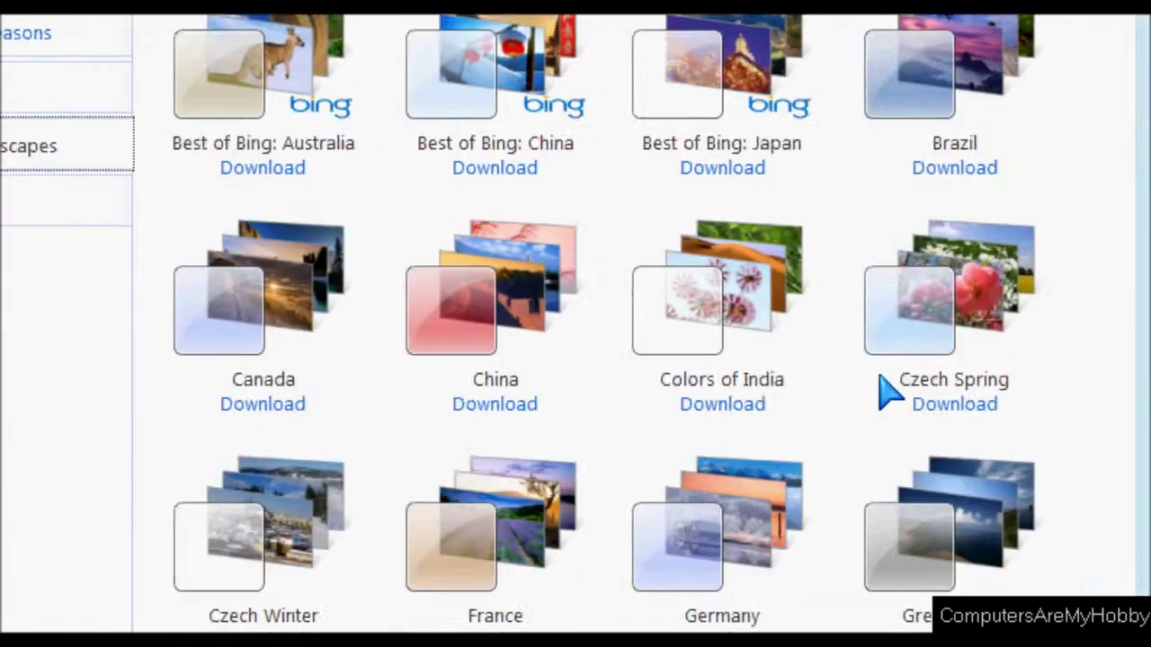
Browse the gallery, then view the Art and entertainment and Animals categories.
{"action": "scroll", "coordinate": [888, 389], "scroll_direction": "down", "scroll_amount": 3}
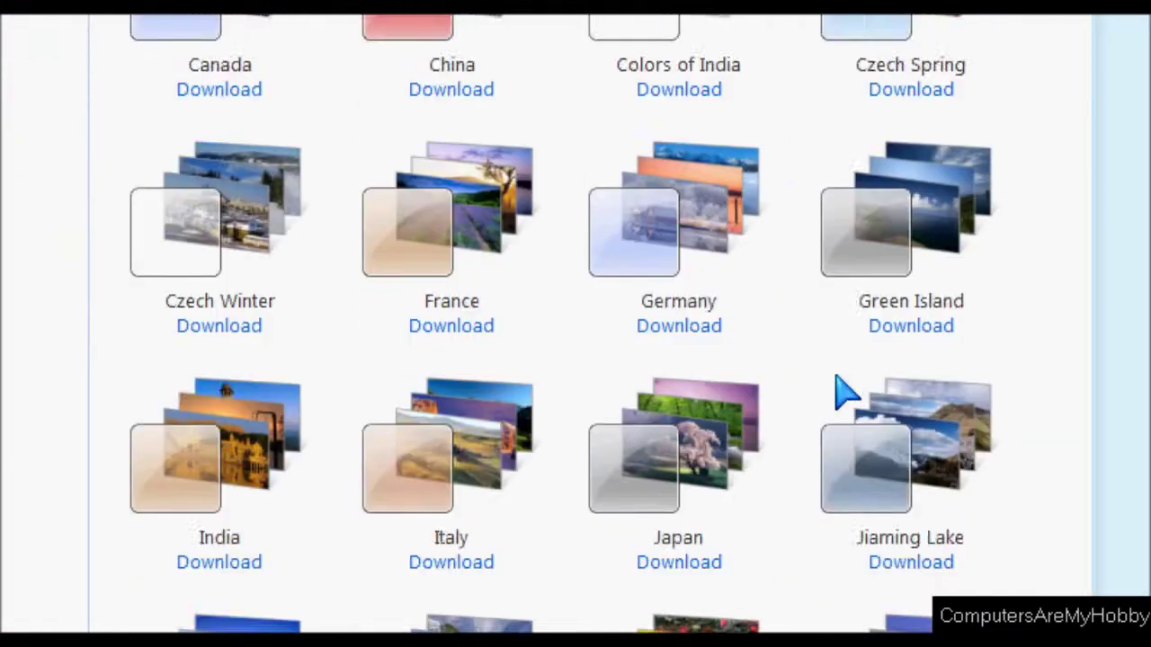
{"action": "scroll", "coordinate": [842, 390], "scroll_direction": "down", "scroll_amount": 3}
{"action": "scroll", "coordinate": [832, 390], "scroll_direction": "down", "scroll_amount": 1}
{"action": "scroll", "coordinate": [822, 393], "scroll_direction": "down", "scroll_amount": 6}
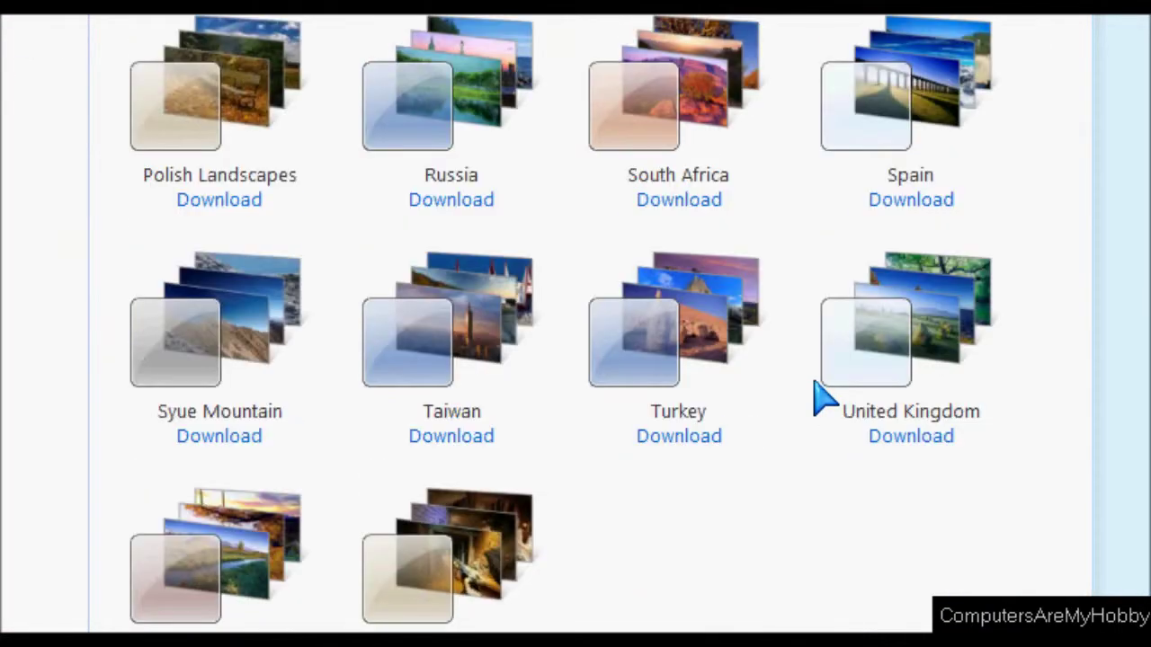
{"action": "scroll", "coordinate": [783, 398], "scroll_direction": "up", "scroll_amount": 6}
{"action": "scroll", "coordinate": [783, 398], "scroll_direction": "up", "scroll_amount": 6}
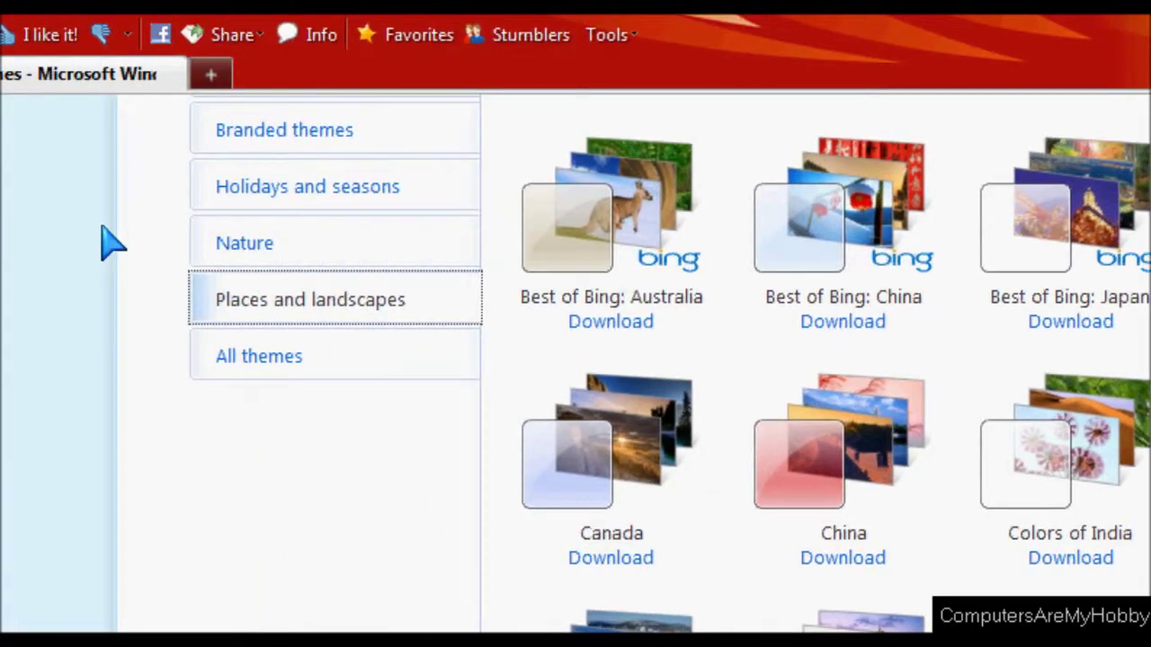
{"action": "scroll", "coordinate": [311, 270], "scroll_direction": "up", "scroll_amount": 3}
{"action": "scroll", "coordinate": [315, 297], "scroll_direction": "up", "scroll_amount": 3}
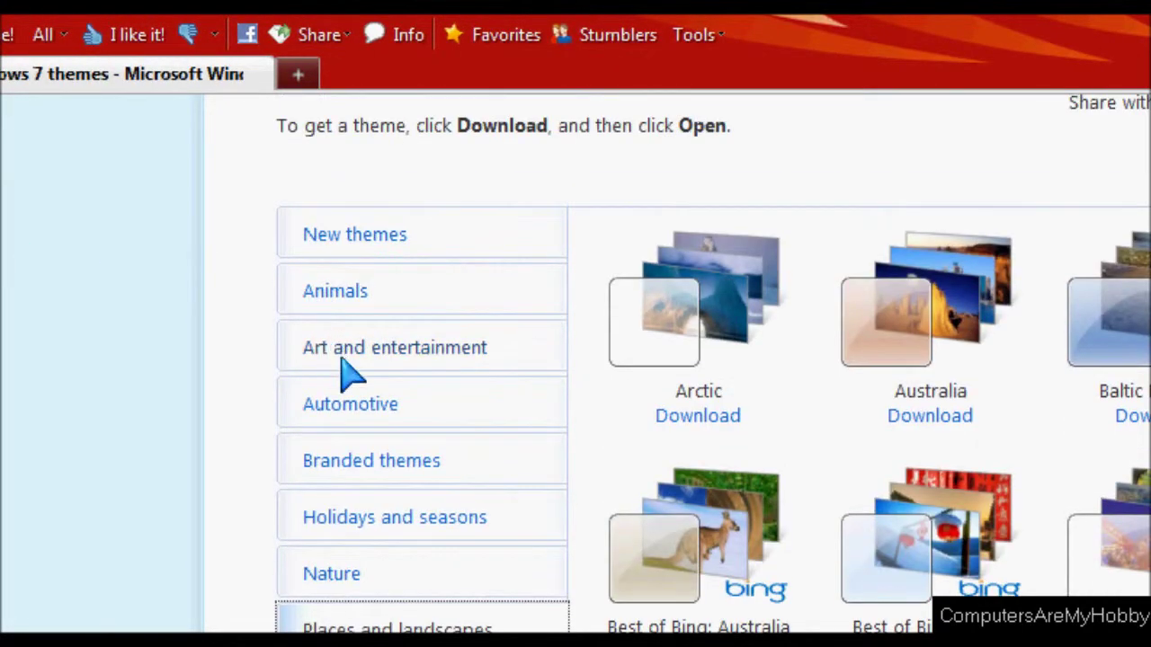
{"action": "left_click", "coordinate": [367, 351]}
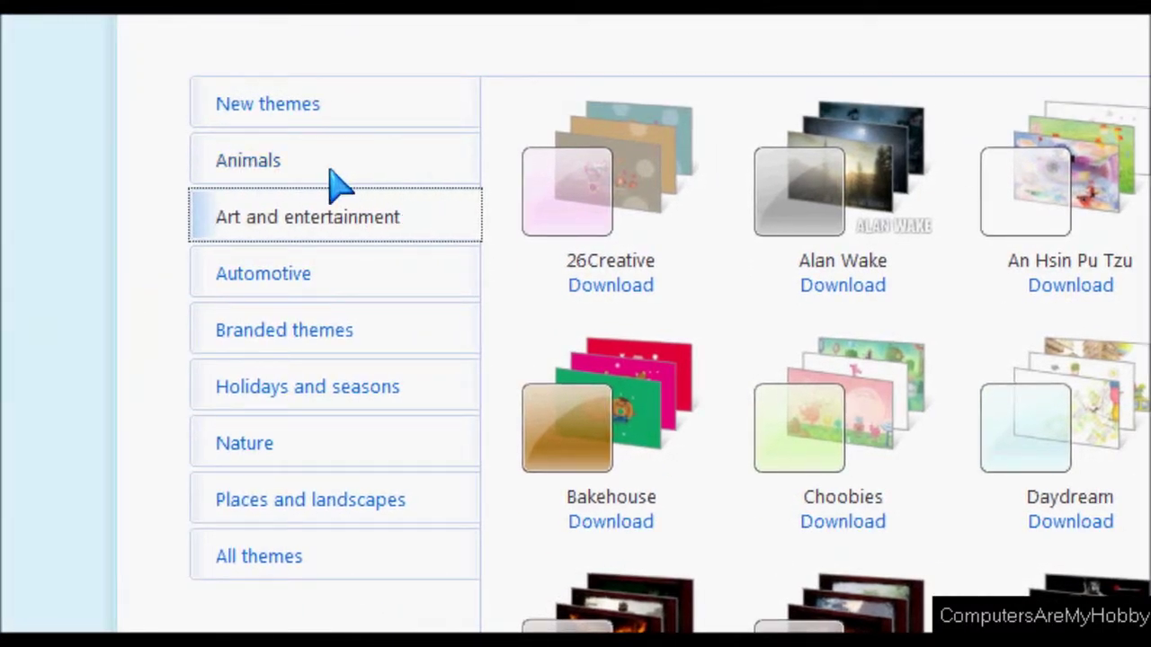
{"action": "left_click", "coordinate": [331, 172]}
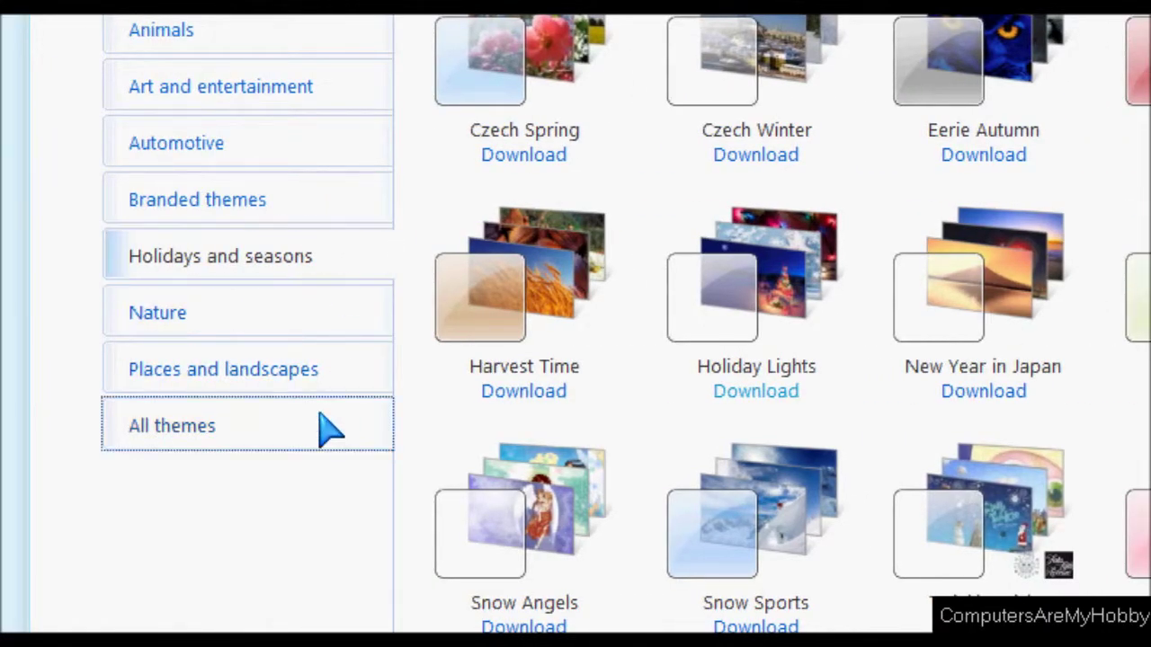
List all themes and browse the full grid down and back to the top.
{"action": "left_click", "coordinate": [326, 427]}
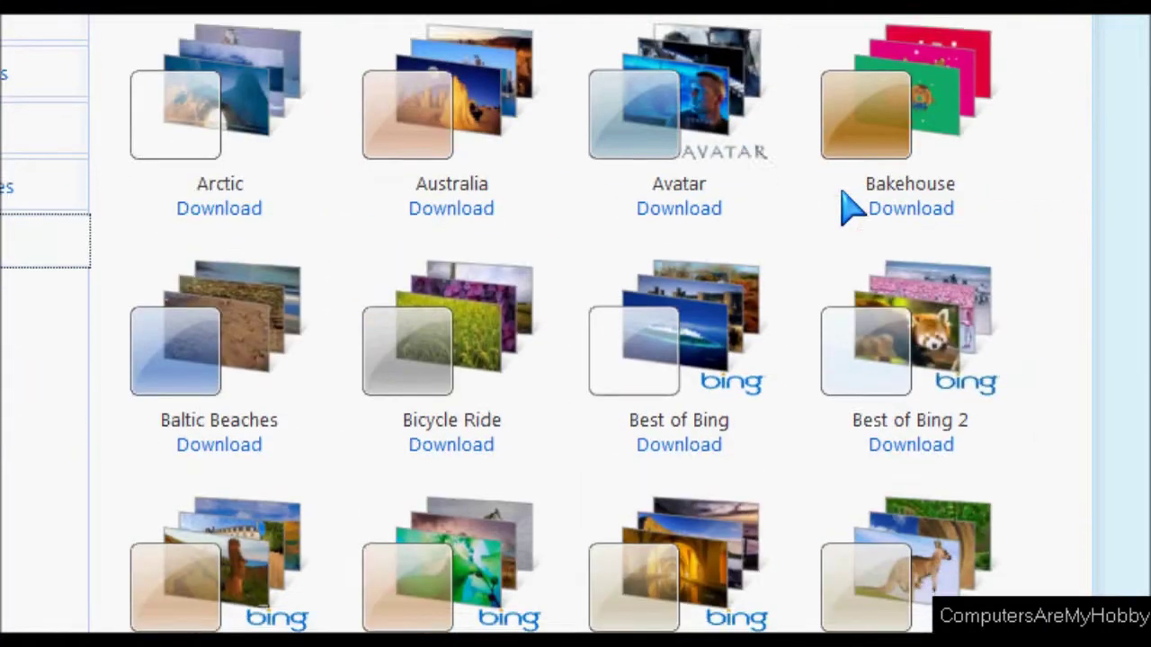
{"action": "scroll", "coordinate": [841, 208], "scroll_direction": "down", "scroll_amount": 3}
{"action": "scroll", "coordinate": [840, 215], "scroll_direction": "down", "scroll_amount": 4}
{"action": "scroll", "coordinate": [840, 220], "scroll_direction": "down", "scroll_amount": 4}
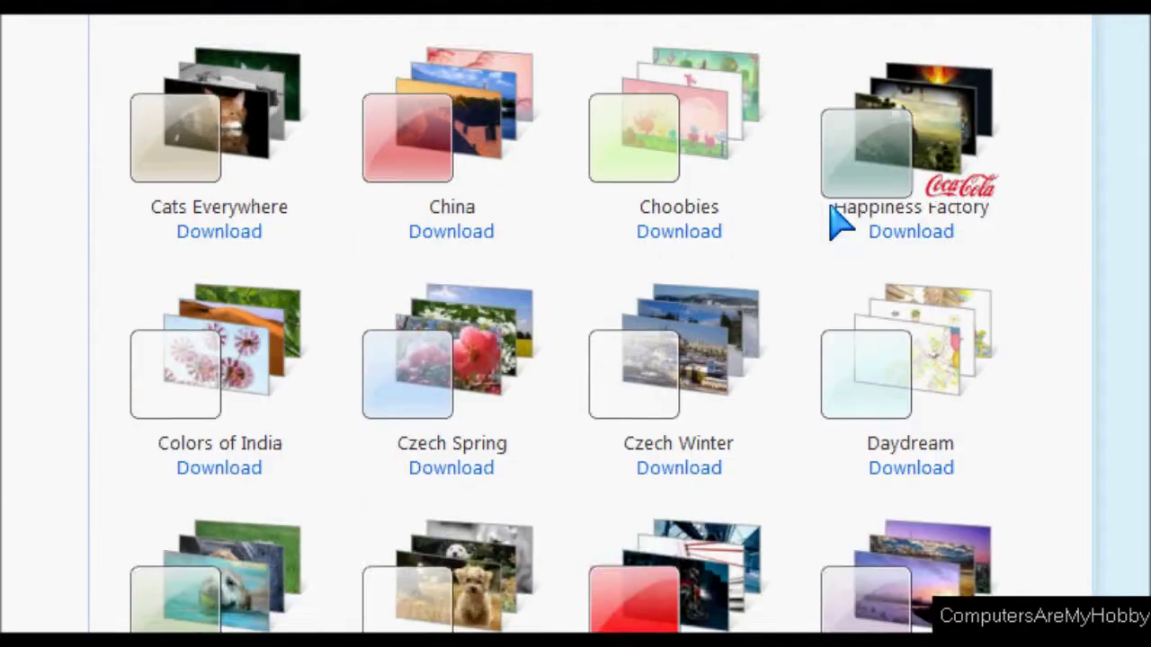
{"action": "scroll", "coordinate": [840, 221], "scroll_direction": "down", "scroll_amount": 4}
{"action": "scroll", "coordinate": [840, 220], "scroll_direction": "down", "scroll_amount": 6}
{"action": "scroll", "coordinate": [840, 220], "scroll_direction": "down", "scroll_amount": 1}
{"action": "scroll", "coordinate": [840, 220], "scroll_direction": "down", "scroll_amount": 6}
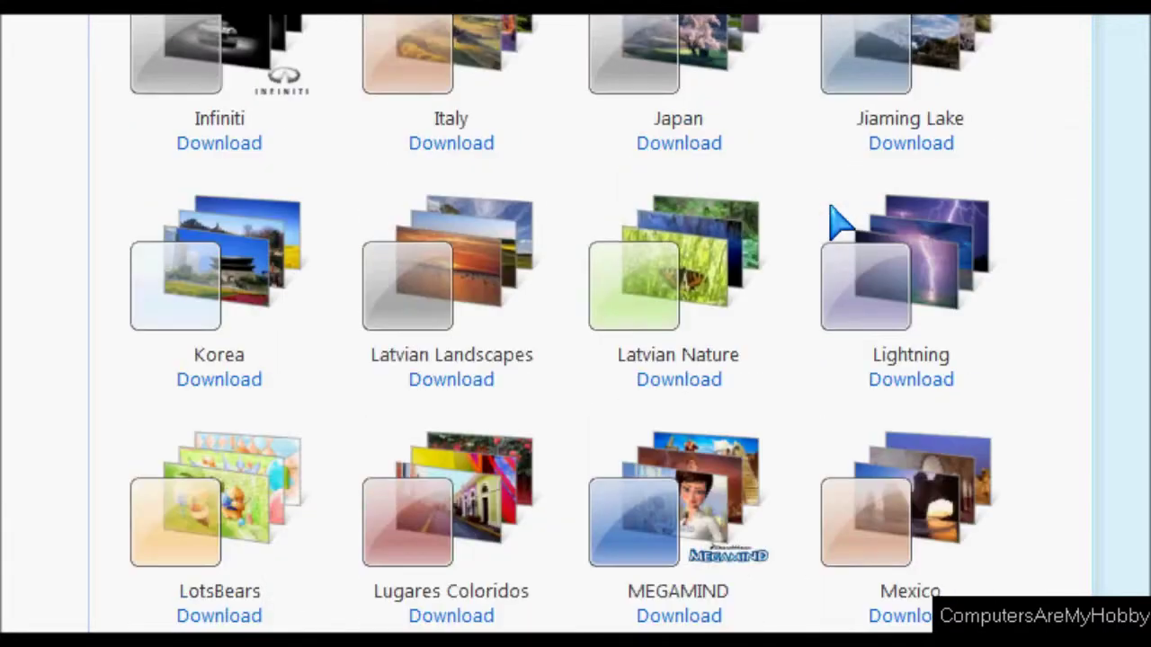
{"action": "scroll", "coordinate": [840, 220], "scroll_direction": "down", "scroll_amount": 5}
{"action": "scroll", "coordinate": [841, 220], "scroll_direction": "down", "scroll_amount": 4}
{"action": "scroll", "coordinate": [841, 220], "scroll_direction": "down", "scroll_amount": 5}
{"action": "scroll", "coordinate": [840, 220], "scroll_direction": "down", "scroll_amount": 5}
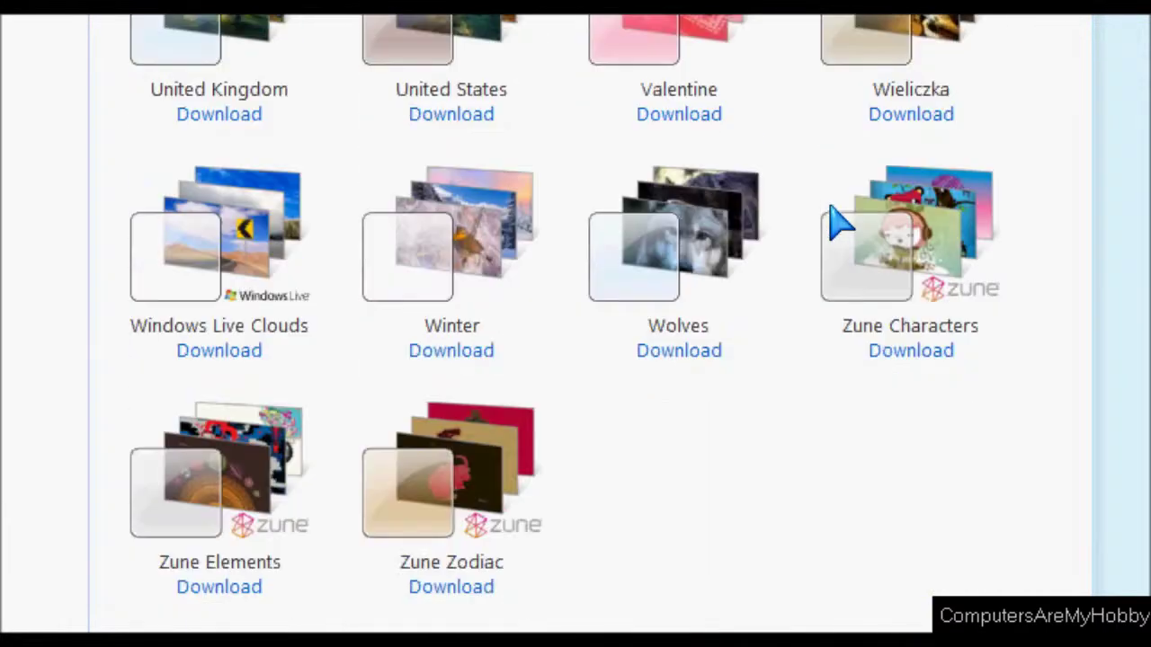
{"action": "scroll", "coordinate": [841, 220], "scroll_direction": "down", "scroll_amount": 3}
{"action": "scroll", "coordinate": [841, 220], "scroll_direction": "up", "scroll_amount": 5}
{"action": "scroll", "coordinate": [841, 220], "scroll_direction": "up", "scroll_amount": 5}
{"action": "scroll", "coordinate": [841, 221], "scroll_direction": "up", "scroll_amount": 5}
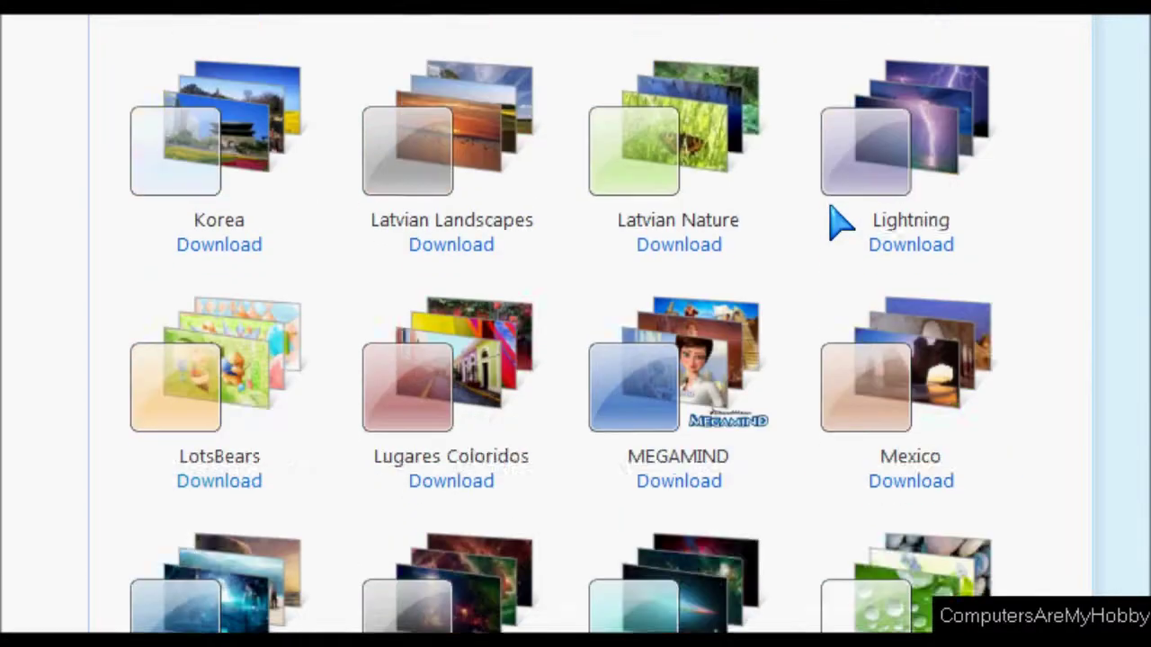
{"action": "scroll", "coordinate": [841, 220], "scroll_direction": "up", "scroll_amount": 5}
{"action": "scroll", "coordinate": [840, 220], "scroll_direction": "up", "scroll_amount": 5}
{"action": "scroll", "coordinate": [841, 221], "scroll_direction": "up", "scroll_amount": 2}
{"action": "scroll", "coordinate": [840, 221], "scroll_direction": "up", "scroll_amount": 4}
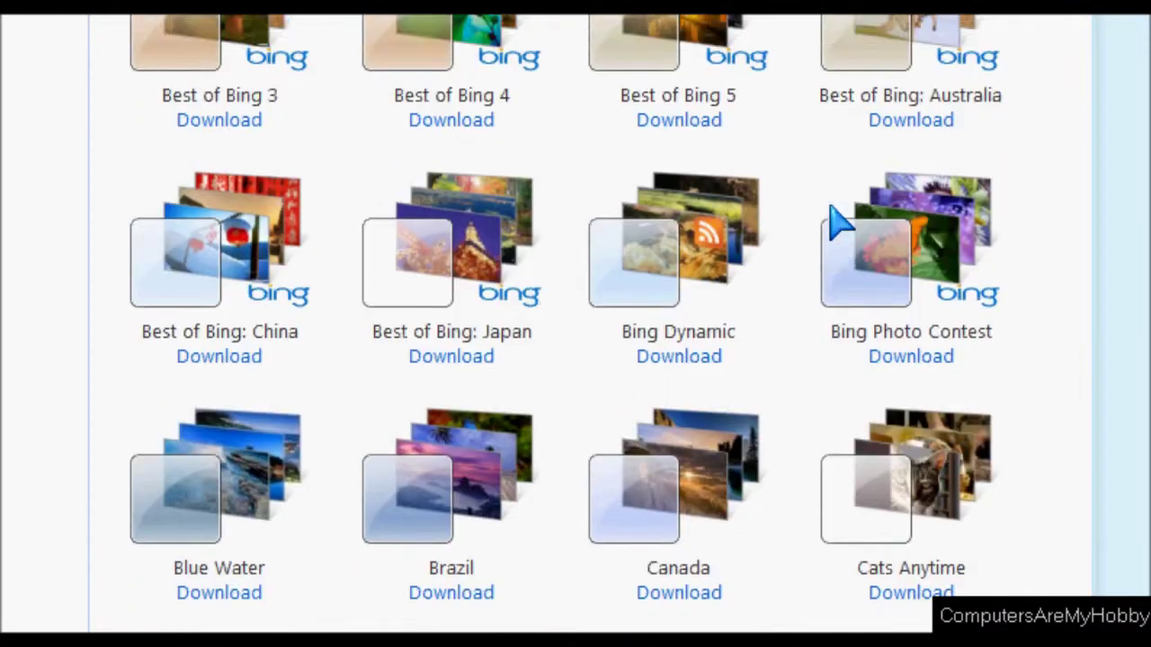
{"action": "scroll", "coordinate": [840, 220], "scroll_direction": "up", "scroll_amount": 5}
{"action": "scroll", "coordinate": [841, 220], "scroll_direction": "up", "scroll_amount": 5}
{"action": "scroll", "coordinate": [840, 221], "scroll_direction": "up", "scroll_amount": 3}
{"action": "scroll", "coordinate": [770, 222], "scroll_direction": "up", "scroll_amount": 1}
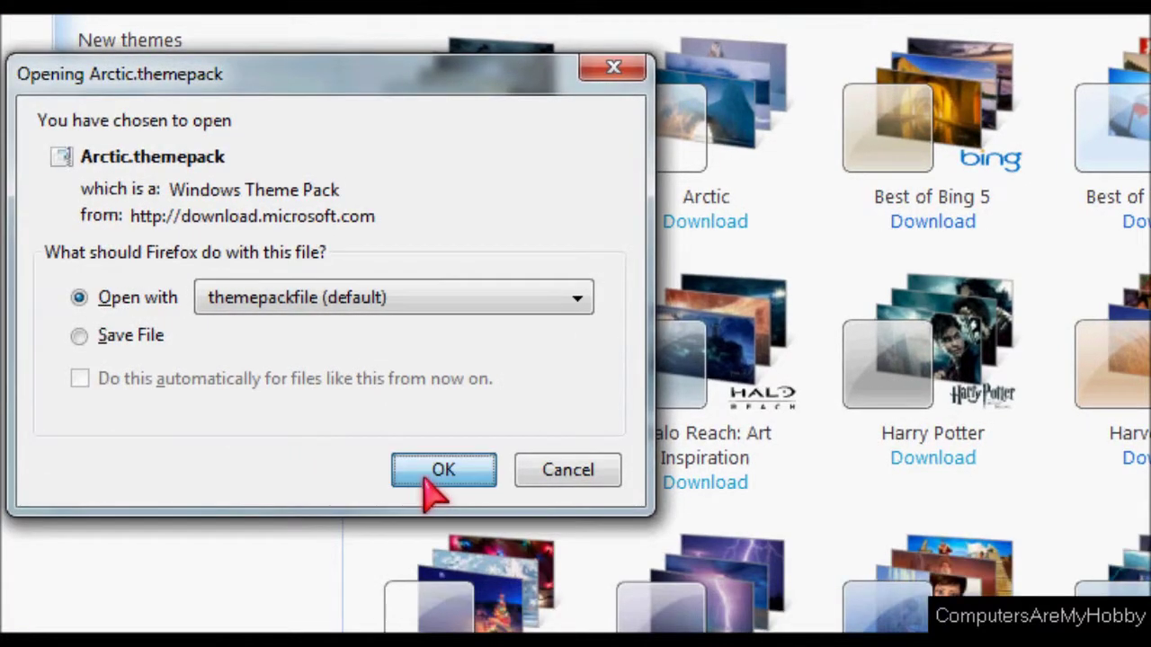
Open Arctic.themepack with themepackfile to install and apply the Arctic theme.
{"action": "left_click", "coordinate": [440, 471]}
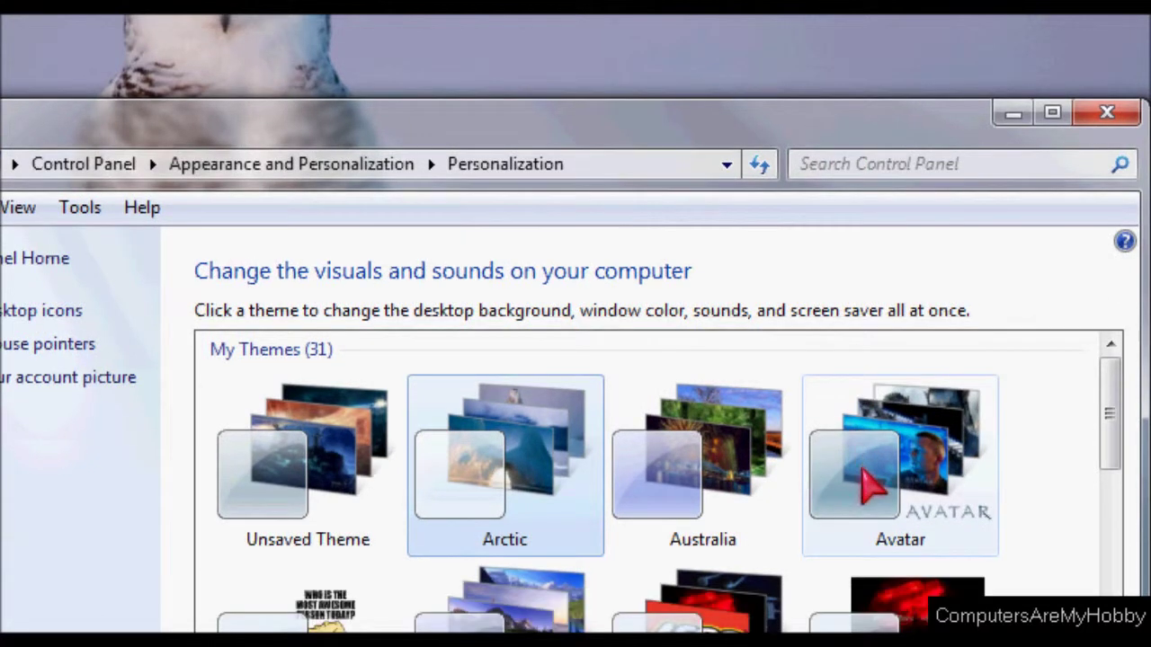
Apply the Avatar theme and browse down through the installed themes list.
{"action": "left_click", "coordinate": [863, 520]}
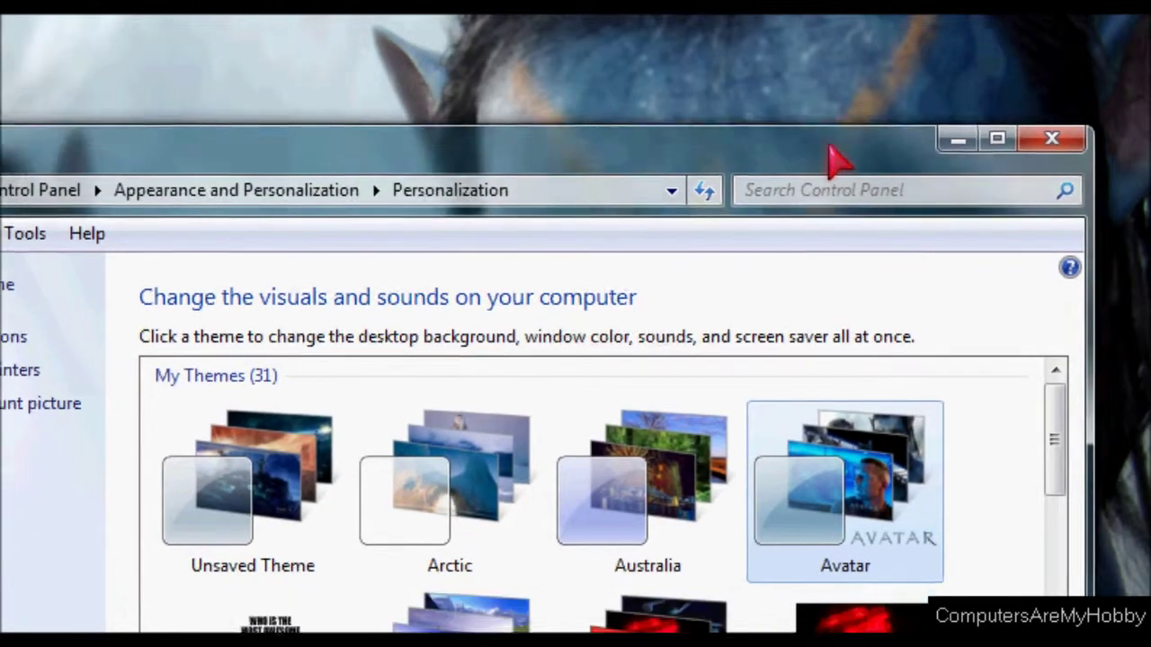
{"action": "scroll", "coordinate": [645, 436], "scroll_direction": "down", "scroll_amount": 3}
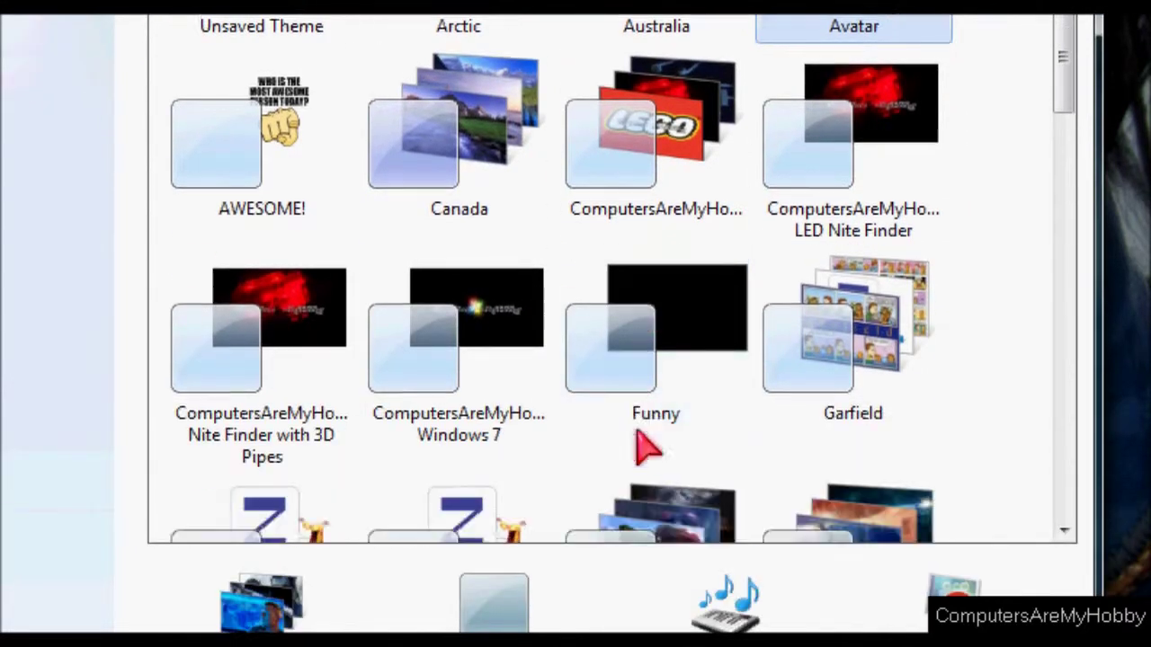
{"action": "scroll", "coordinate": [645, 432], "scroll_direction": "down", "scroll_amount": 3}
{"action": "scroll", "coordinate": [645, 427], "scroll_direction": "down", "scroll_amount": 3}
{"action": "scroll", "coordinate": [655, 424], "scroll_direction": "down", "scroll_amount": 1}
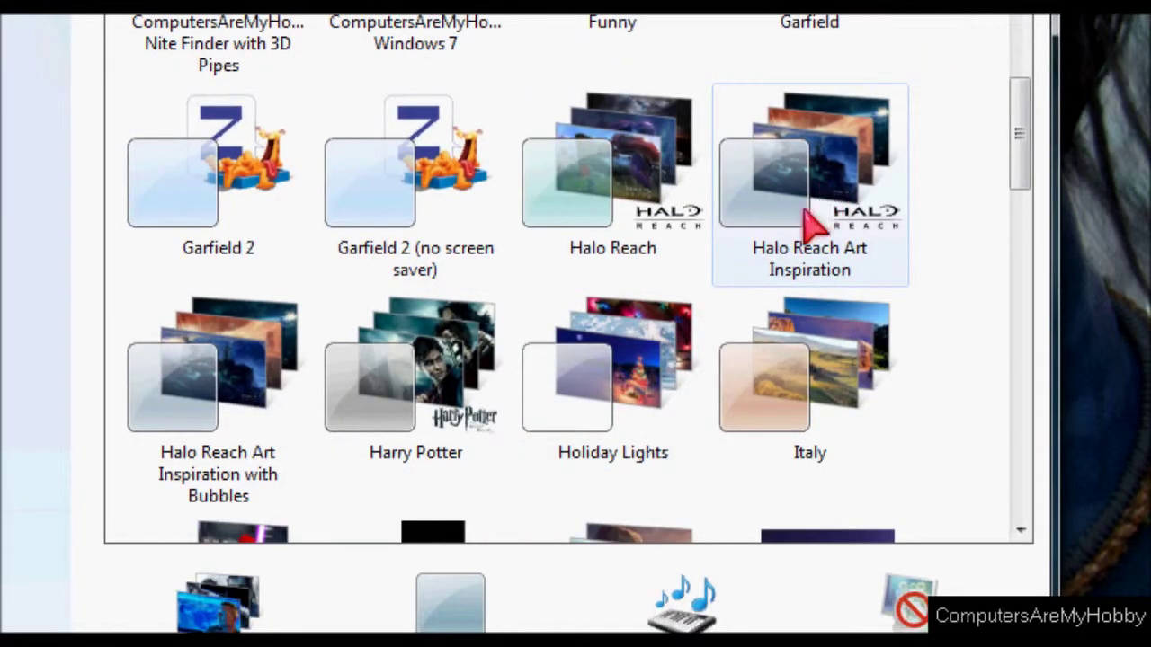
{"action": "scroll", "coordinate": [467, 389], "scroll_direction": "down", "scroll_amount": 4}
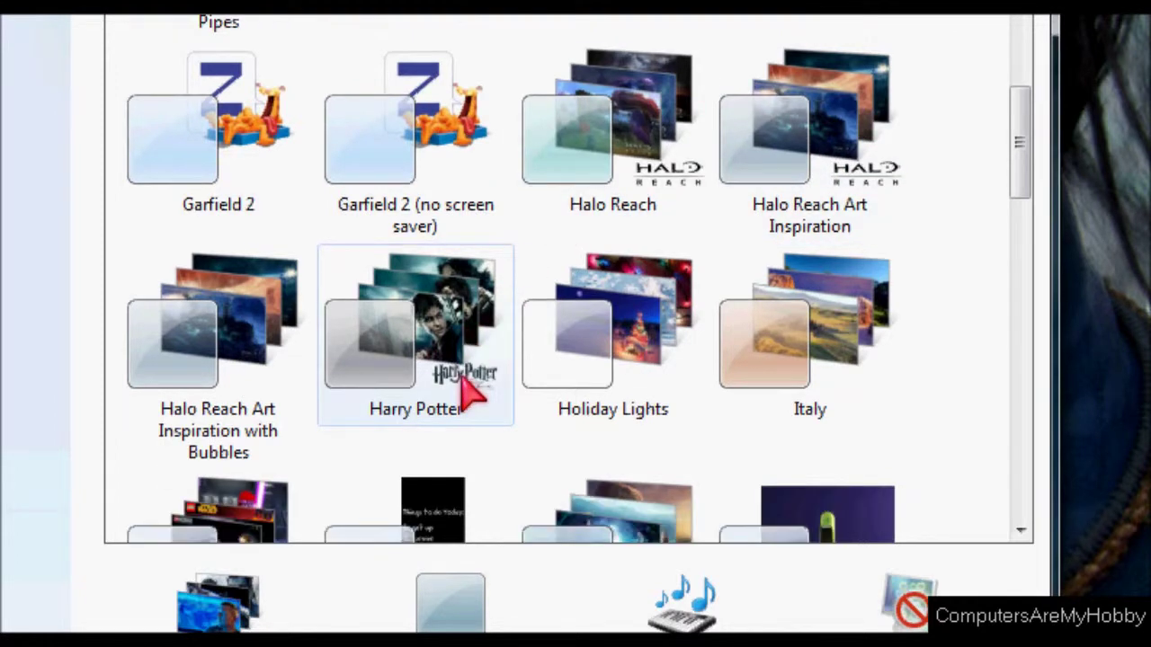
{"action": "scroll", "coordinate": [454, 368], "scroll_direction": "down", "scroll_amount": 3}
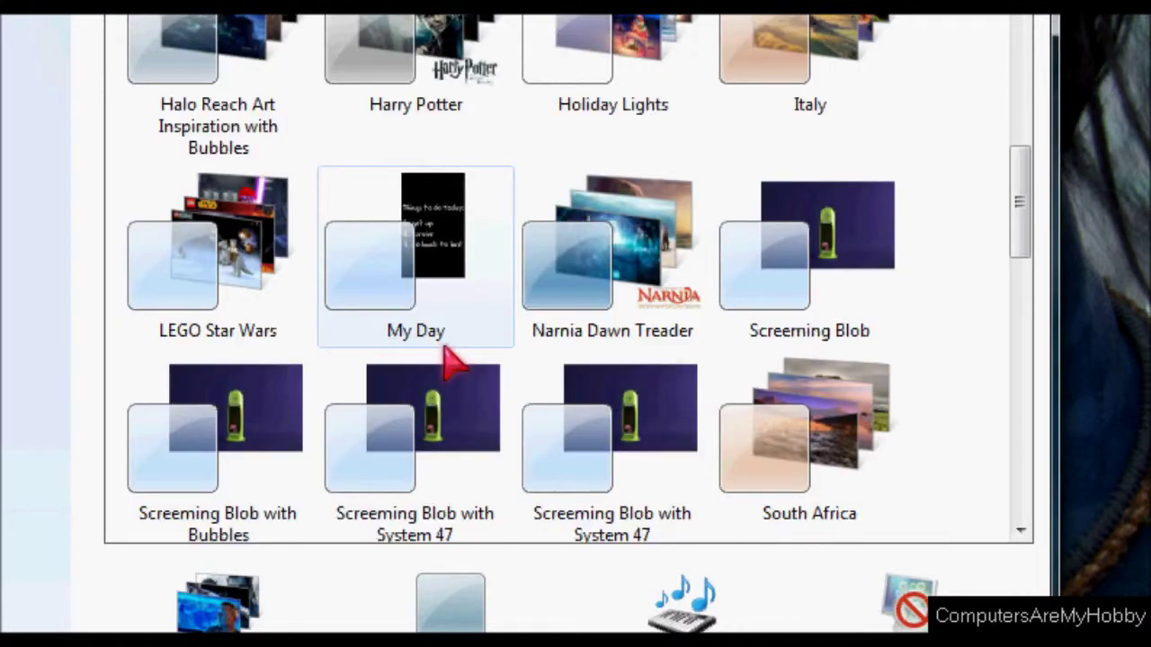
{"action": "scroll", "coordinate": [689, 329], "scroll_direction": "down", "scroll_amount": 3}
{"action": "scroll", "coordinate": [689, 329], "scroll_direction": "down", "scroll_amount": 2}
Apply the Halo Reach Art Inspiration theme from My Themes.
{"action": "scroll", "coordinate": [710, 376], "scroll_direction": "up", "scroll_amount": 1}
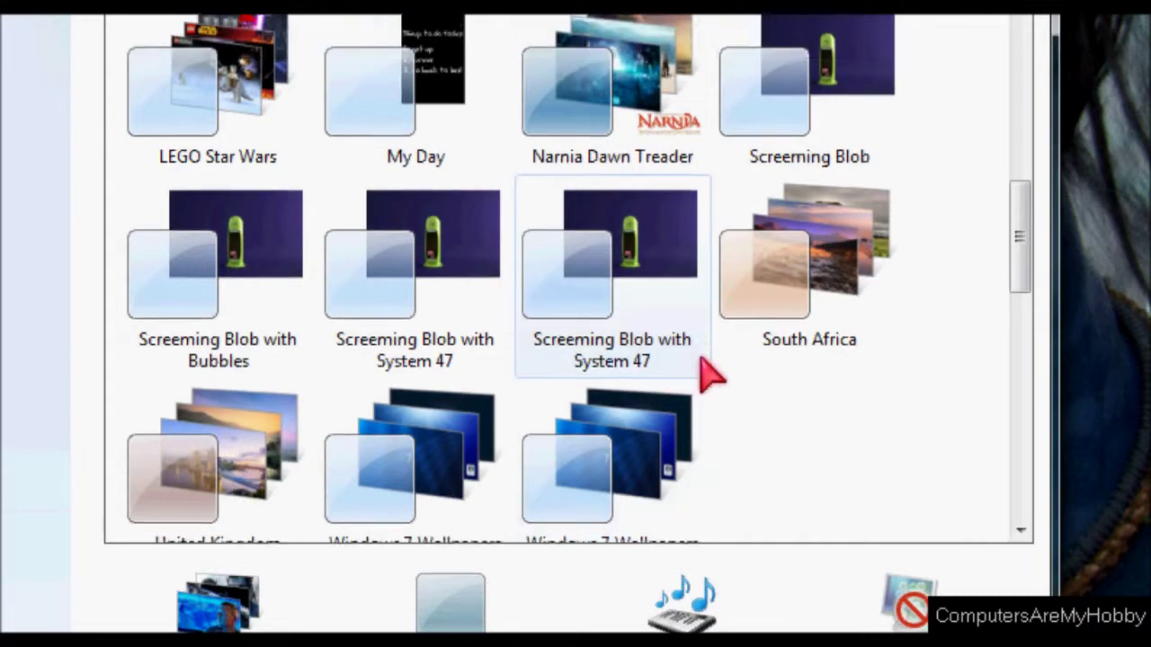
{"action": "scroll", "coordinate": [711, 376], "scroll_direction": "up", "scroll_amount": 4}
{"action": "scroll", "coordinate": [710, 377], "scroll_direction": "up", "scroll_amount": 2}
{"action": "scroll", "coordinate": [710, 379], "scroll_direction": "up", "scroll_amount": 1}
{"action": "scroll", "coordinate": [710, 382], "scroll_direction": "up", "scroll_amount": 1}
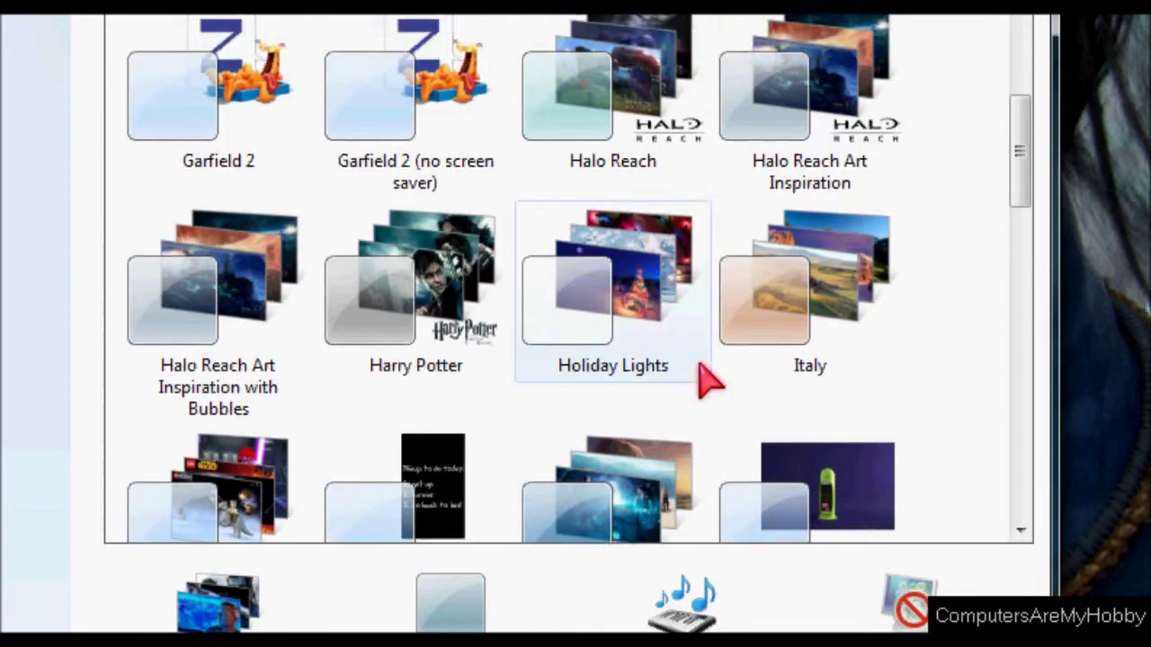
{"action": "scroll", "coordinate": [704, 377], "scroll_direction": "up", "scroll_amount": 1}
{"action": "scroll", "coordinate": [698, 372], "scroll_direction": "up", "scroll_amount": 2}
{"action": "left_click", "coordinate": [813, 264]}
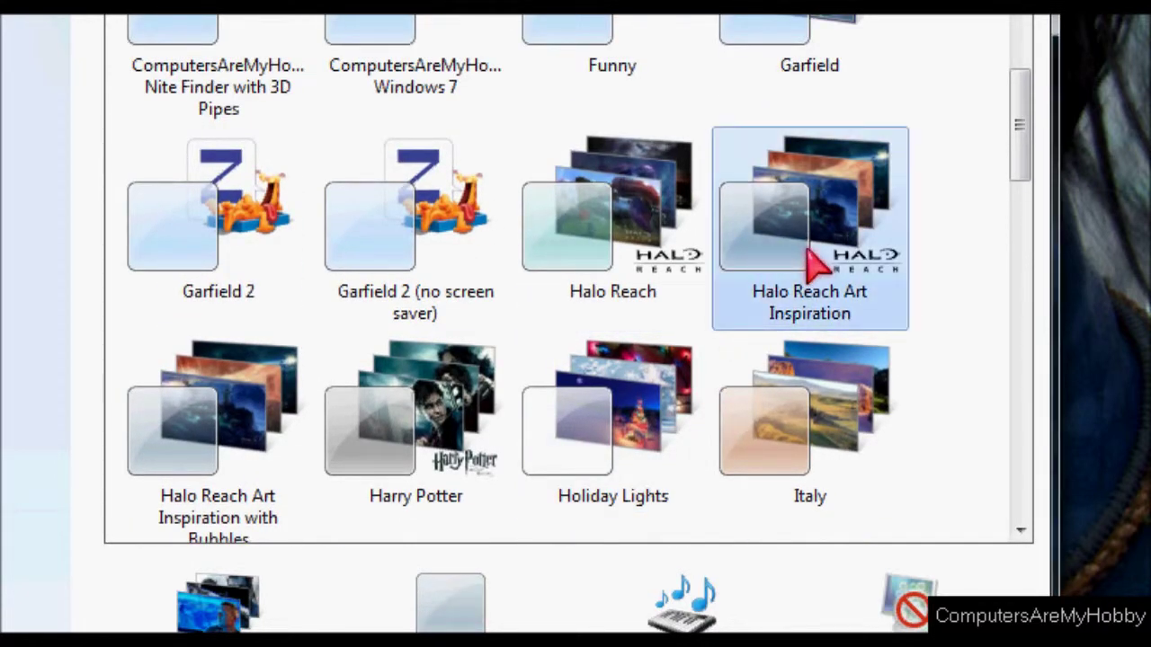